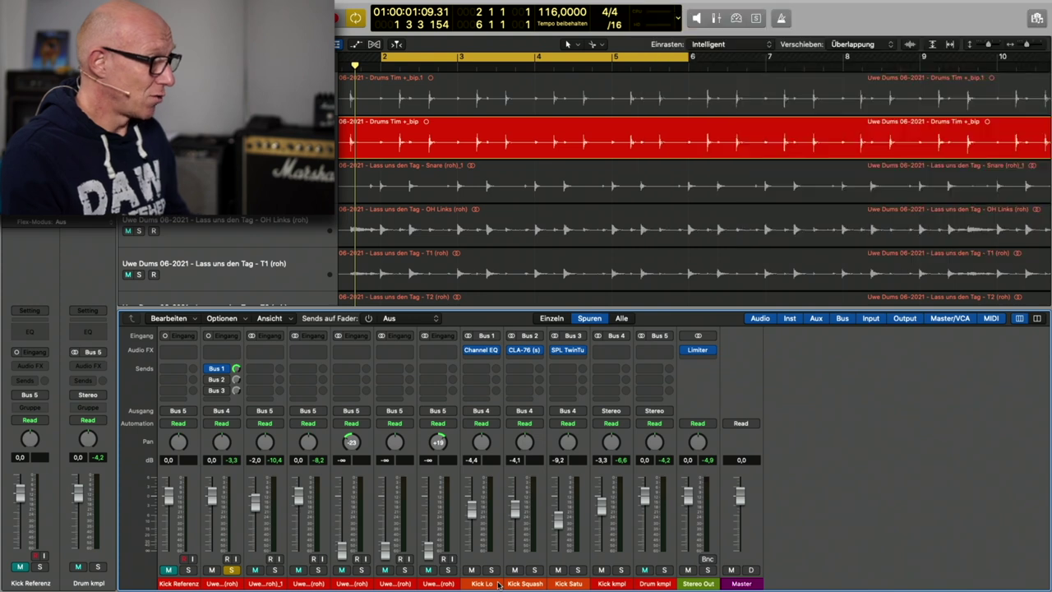
# Open the Channel EQ on the Kick Lo bus to examine its filter curve, keeping the channel strips uncovered
pyautogui.click(482, 351)
pyautogui.moveTo(579, 183); pyautogui.dragTo(660, 139)
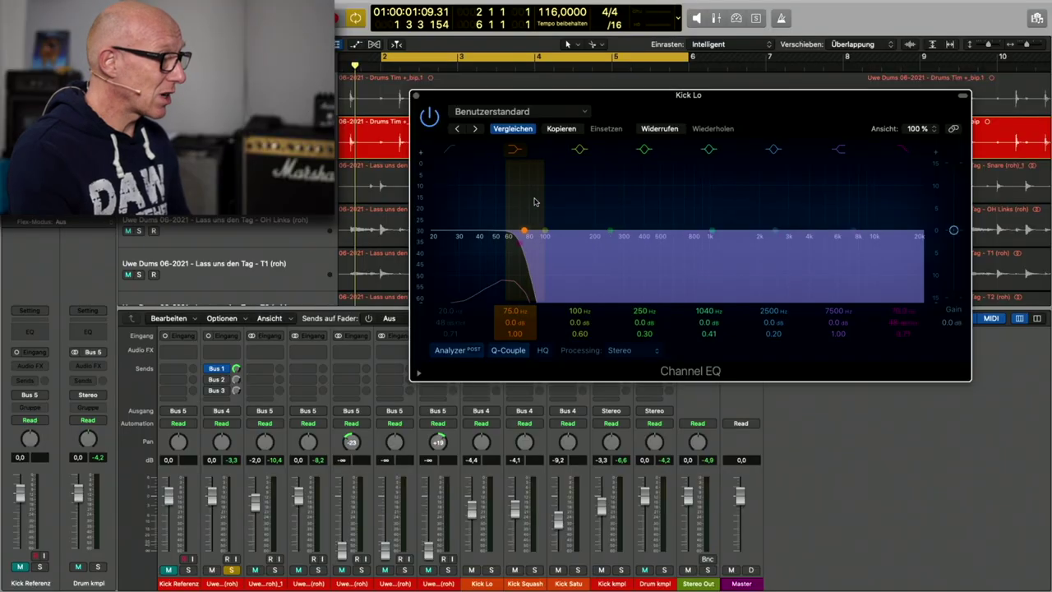
pyautogui.moveTo(612, 106); pyautogui.dragTo(676, 60)
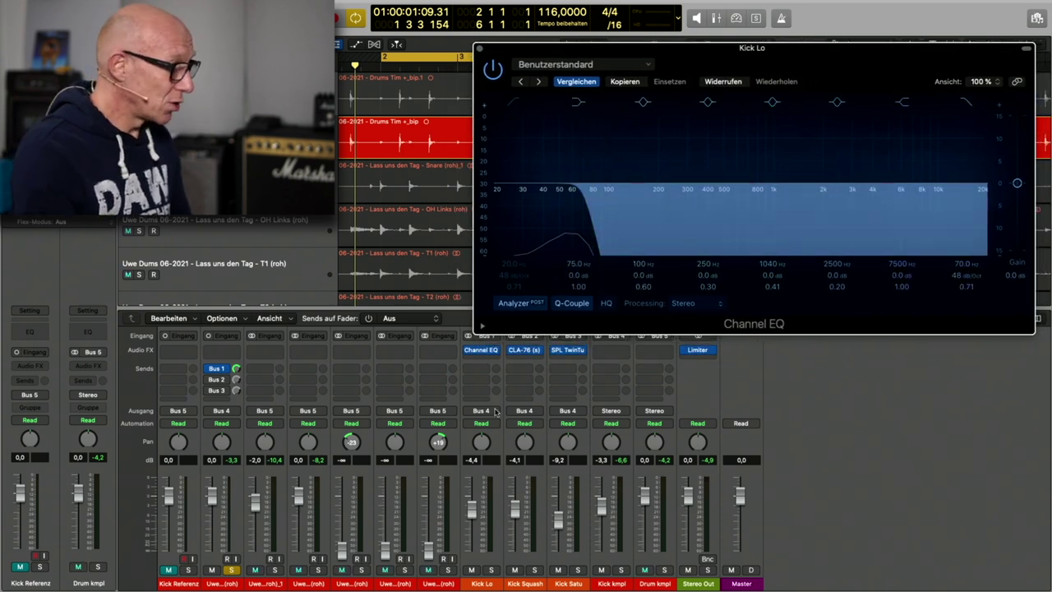
# Reset the Kick Lo fader to 0 dB and compare its playback with the Channel EQ bypassed and active
pyautogui.keyDown('alt'); pyautogui.click(471, 491); pyautogui.keyUp('alt')
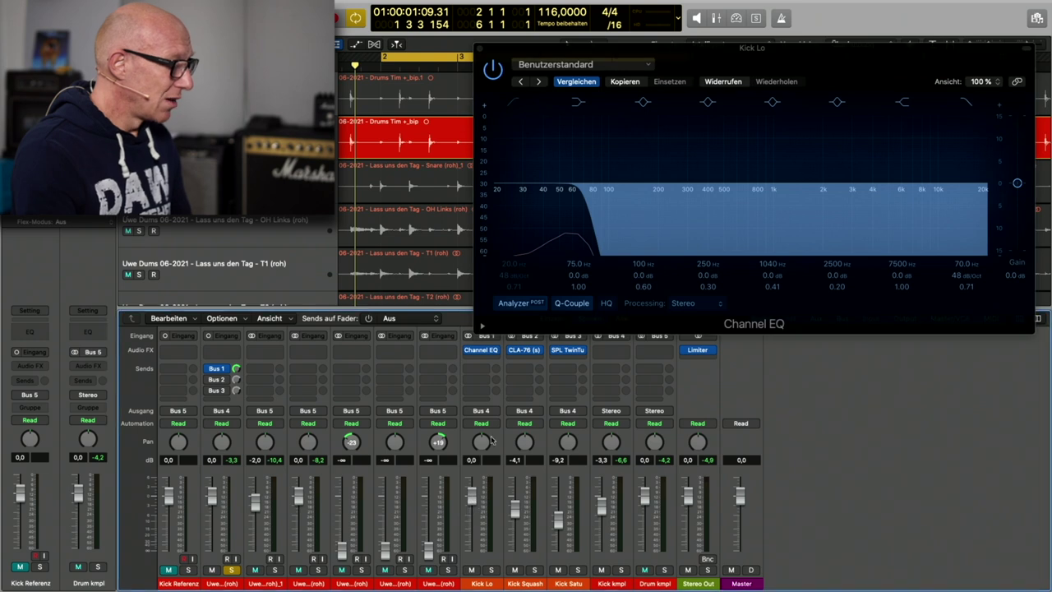
pyautogui.click(468, 351)
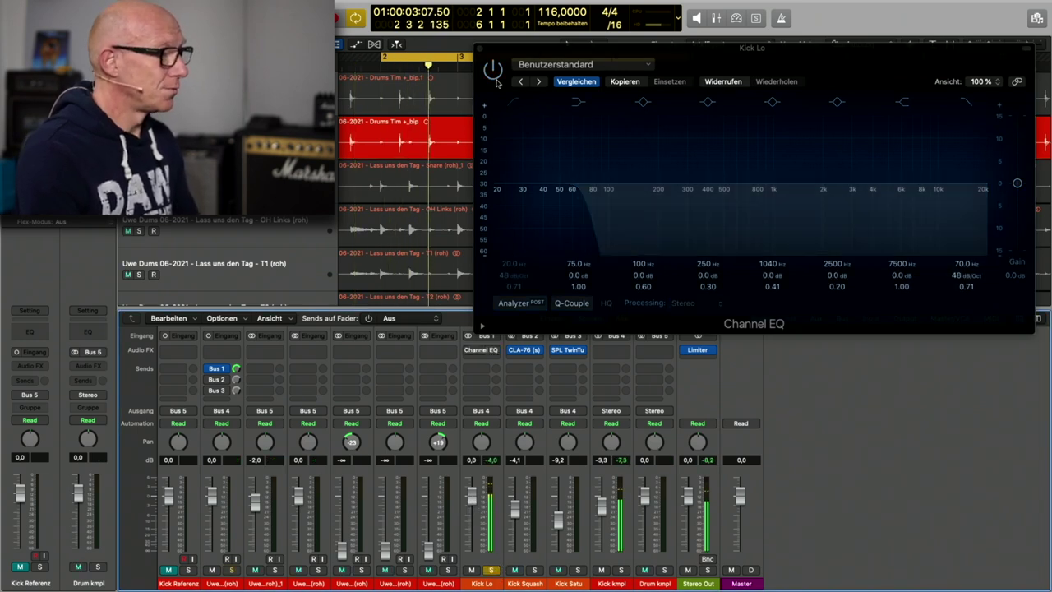
pyautogui.moveTo(567, 47); pyautogui.dragTo(557, 80)
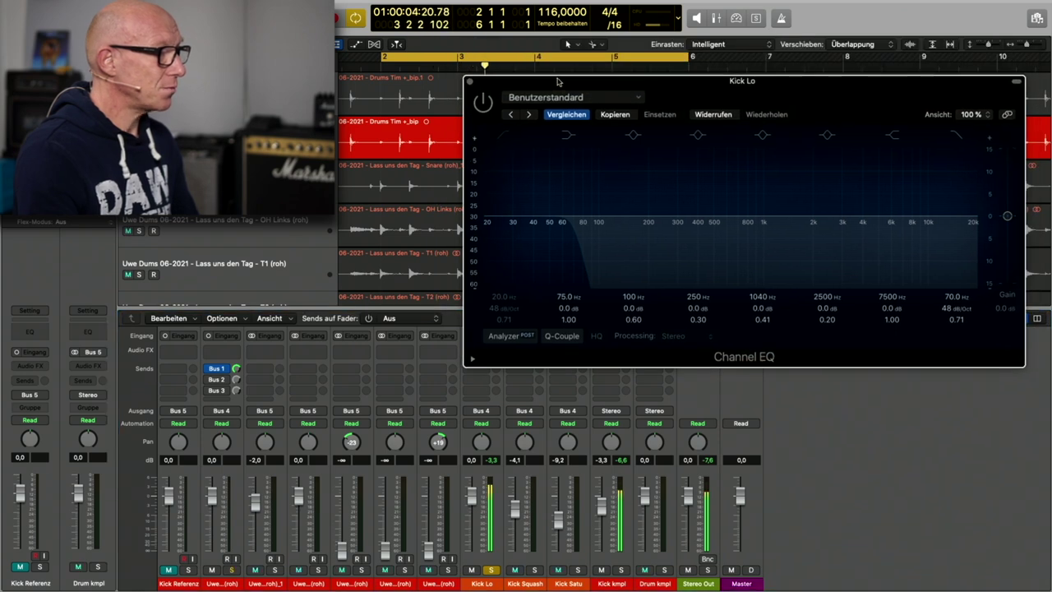
pyautogui.click(483, 107)
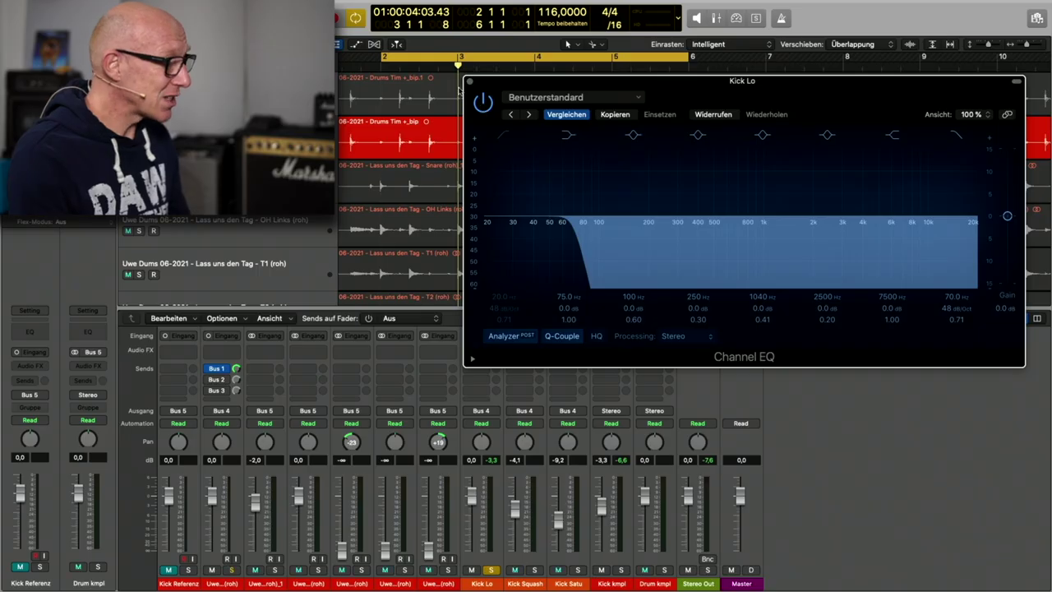
# Add the source kick track to the solo alongside Kick Lo and close the Channel EQ
pyautogui.click(231, 570)
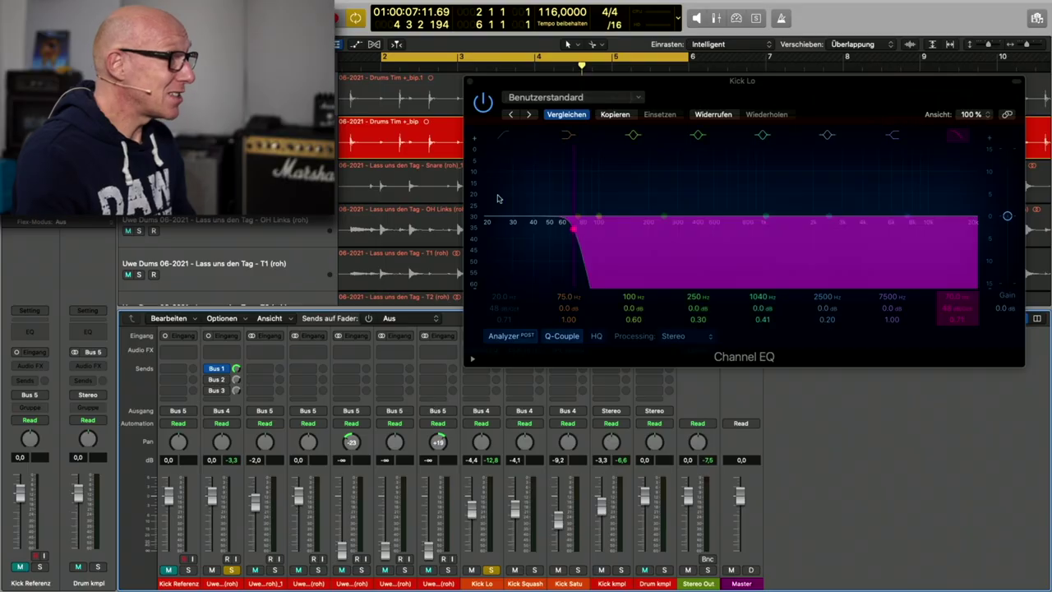
pyautogui.press('super+w')
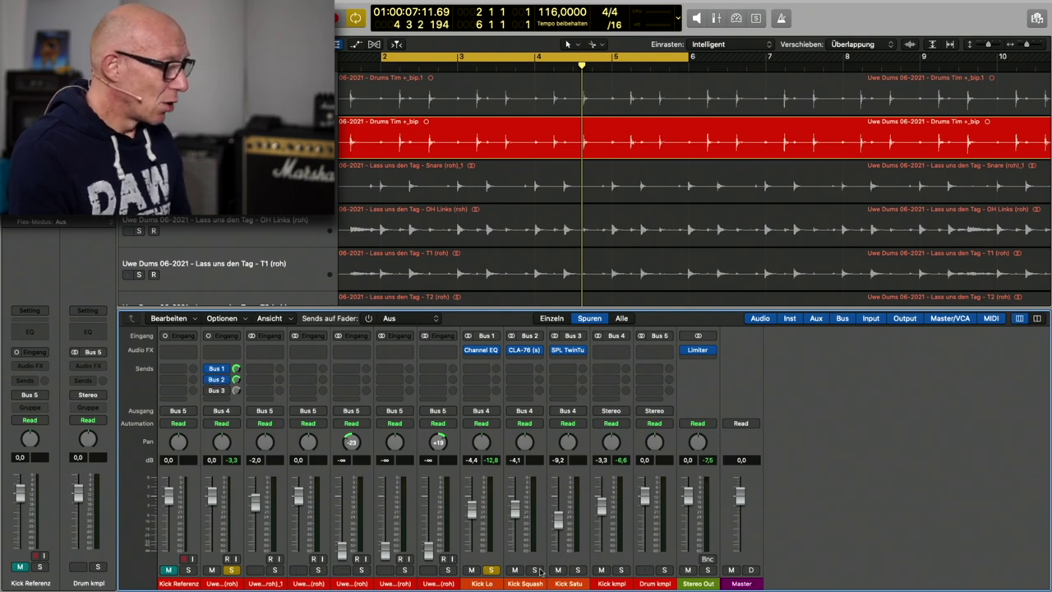
# Solo only the Kick Squash bus and open its CLA-76 compressor to examine the attack setting
pyautogui.keyDown('alt'); pyautogui.click(535, 570); pyautogui.keyUp('alt')
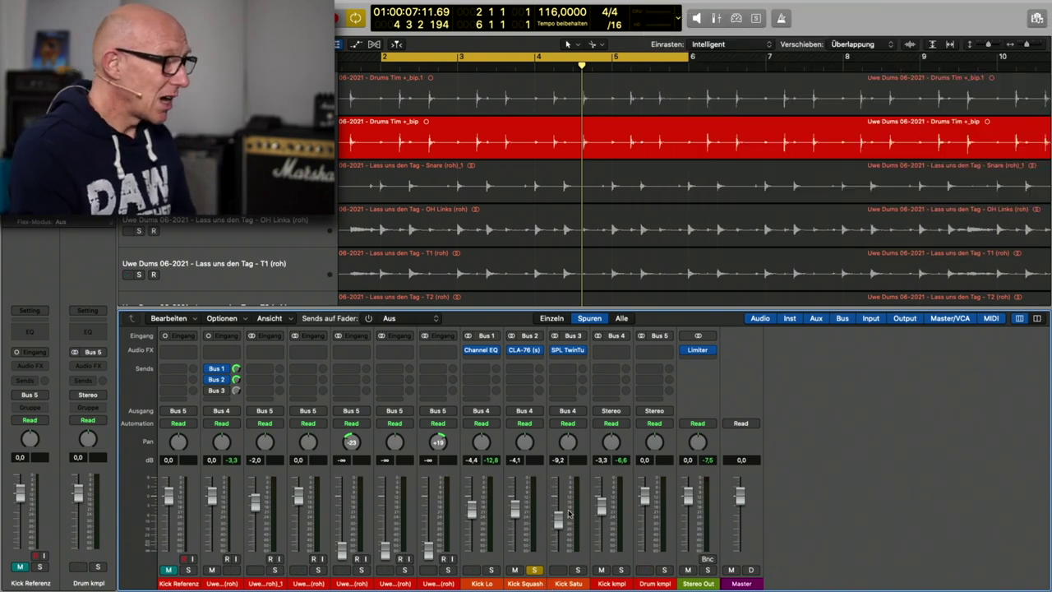
pyautogui.click(538, 473)
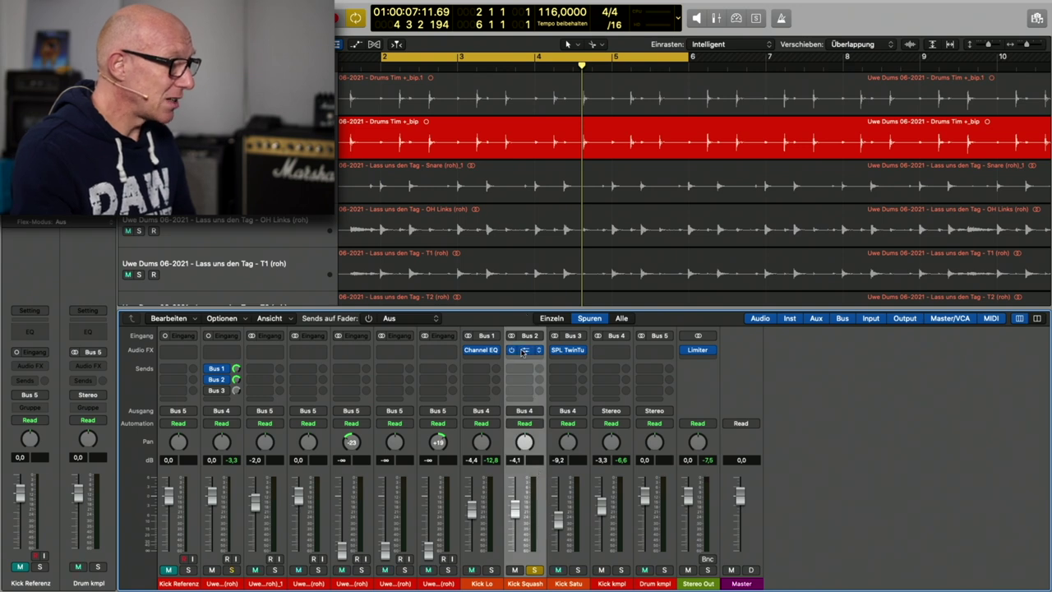
pyautogui.click(524, 350)
pyautogui.moveTo(573, 148); pyautogui.dragTo(841, 92)
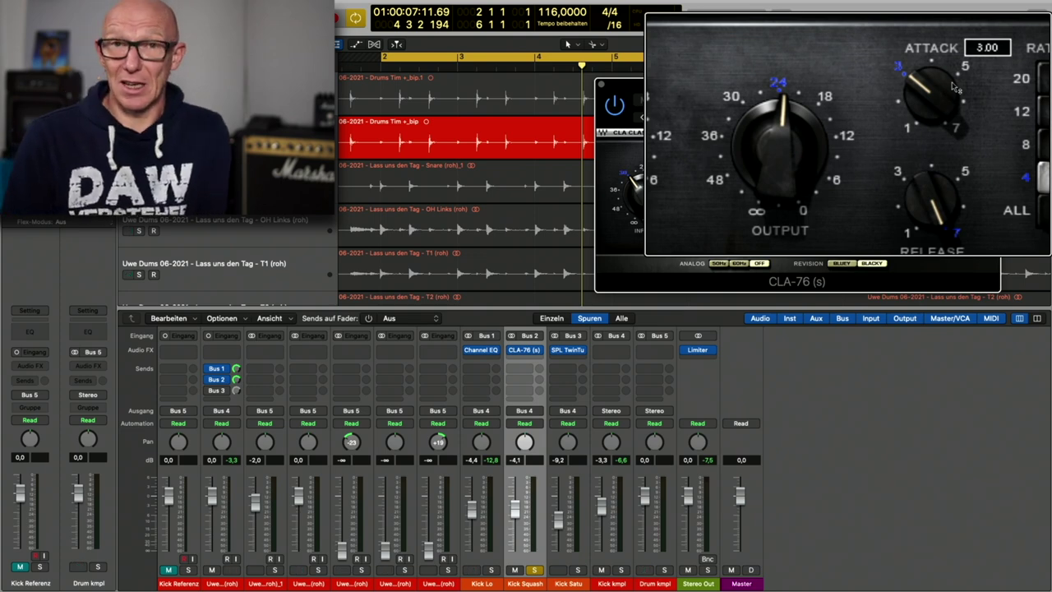
pyautogui.moveTo(955, 88); pyautogui.dragTo(958, 97)
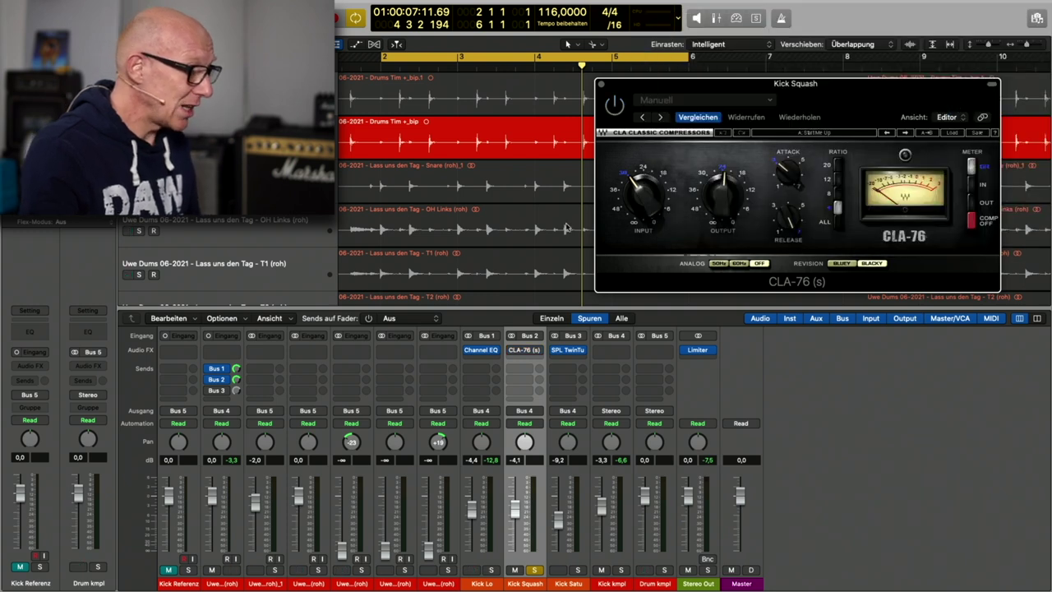
# Reset the Kick Squash fader to 0 dB and compare its playback with the CLA-76 active and bypassed
pyautogui.keyDown('alt'); pyautogui.click(515, 526); pyautogui.keyUp('alt')
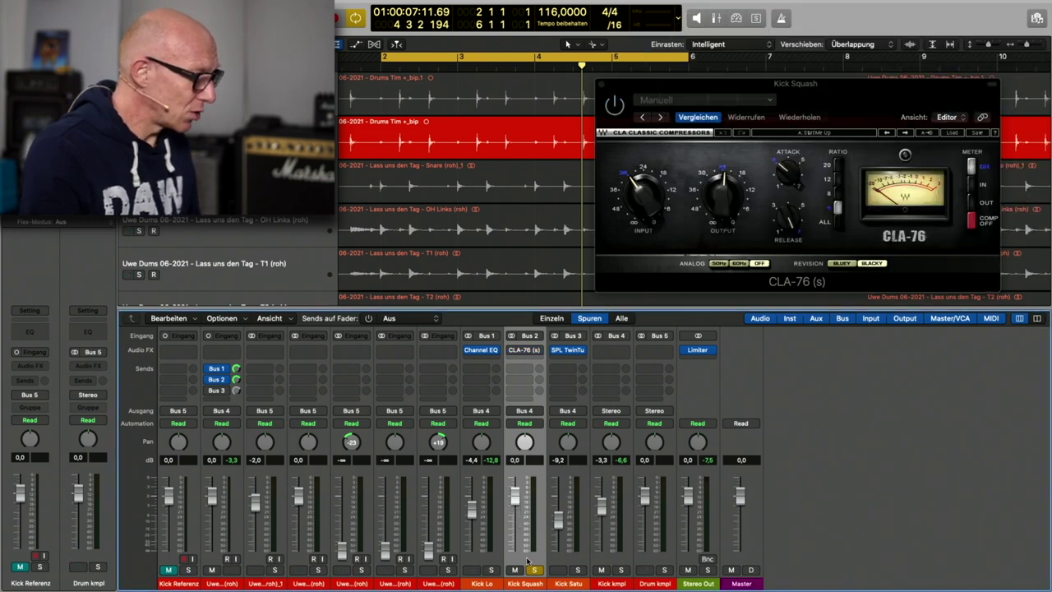
pyautogui.press('space')
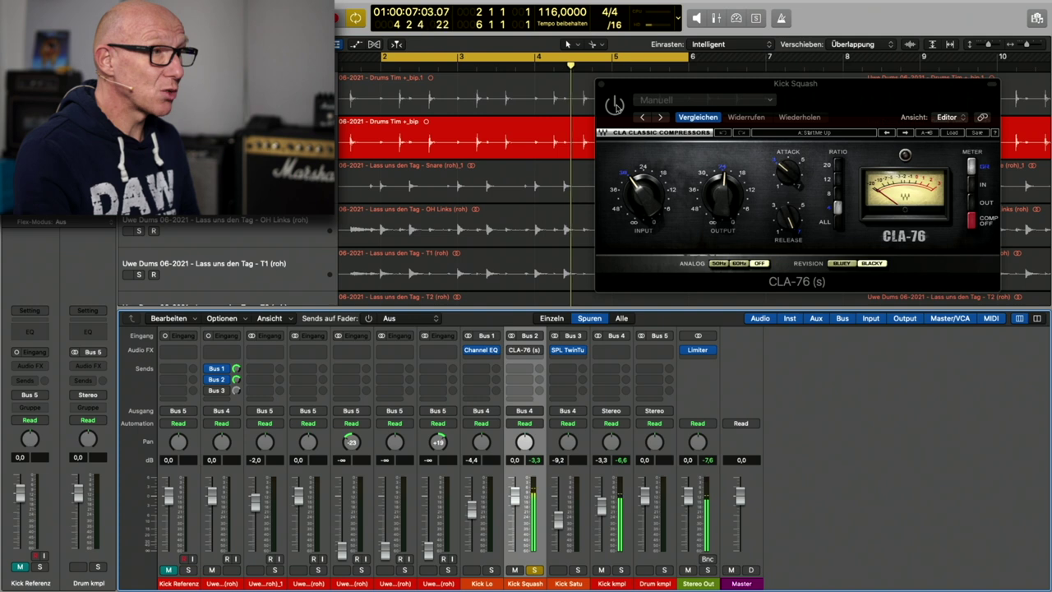
pyautogui.click(616, 105)
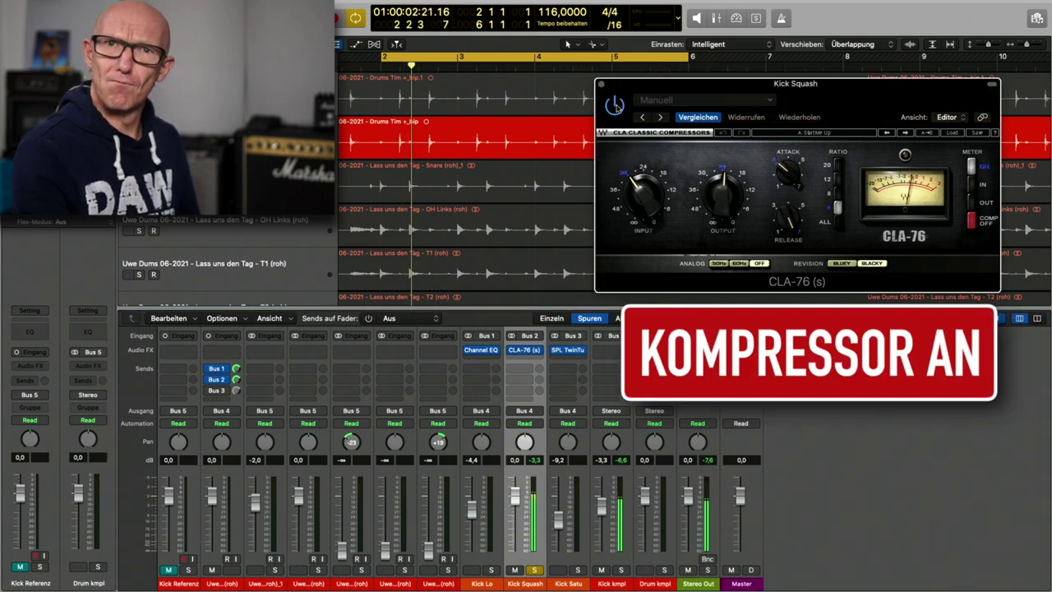
pyautogui.click(616, 105)
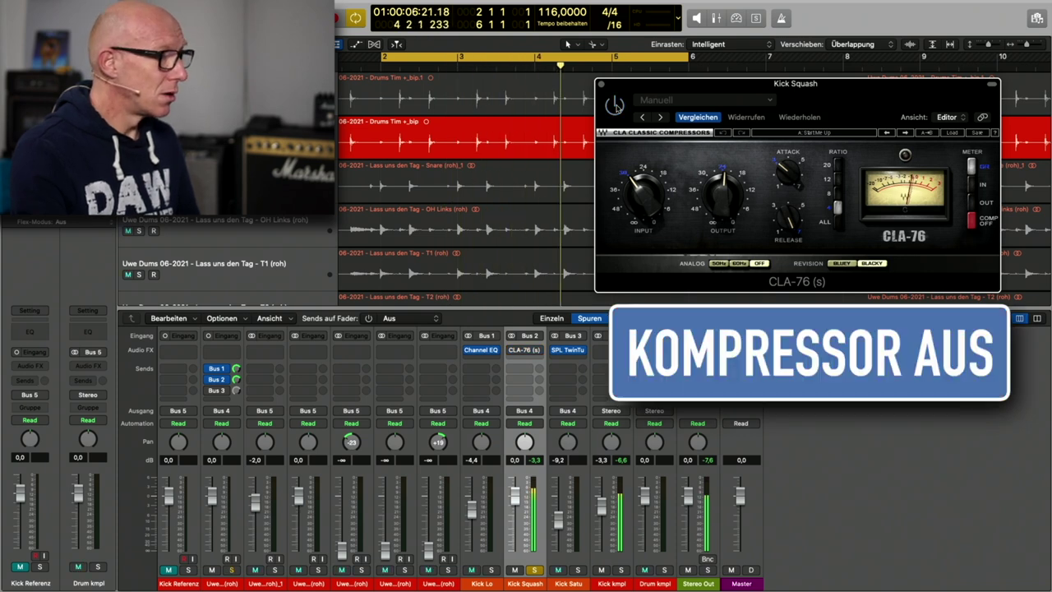
pyautogui.click(616, 105)
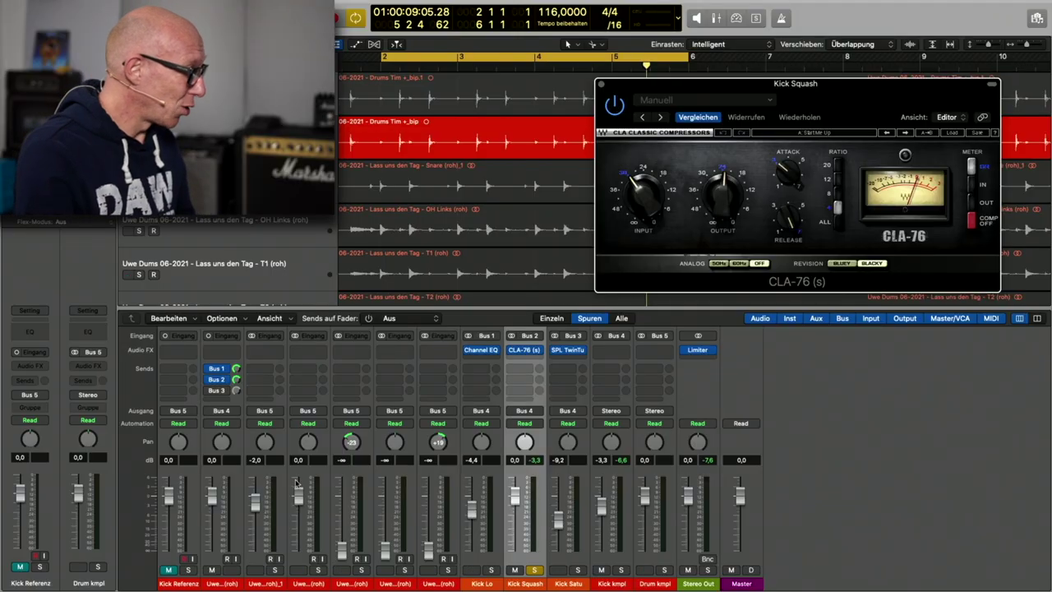
# Blend Kick Squash into the soloed source kick during playback at -4.1 dB and compare the sound with and without it
pyautogui.click(232, 569)
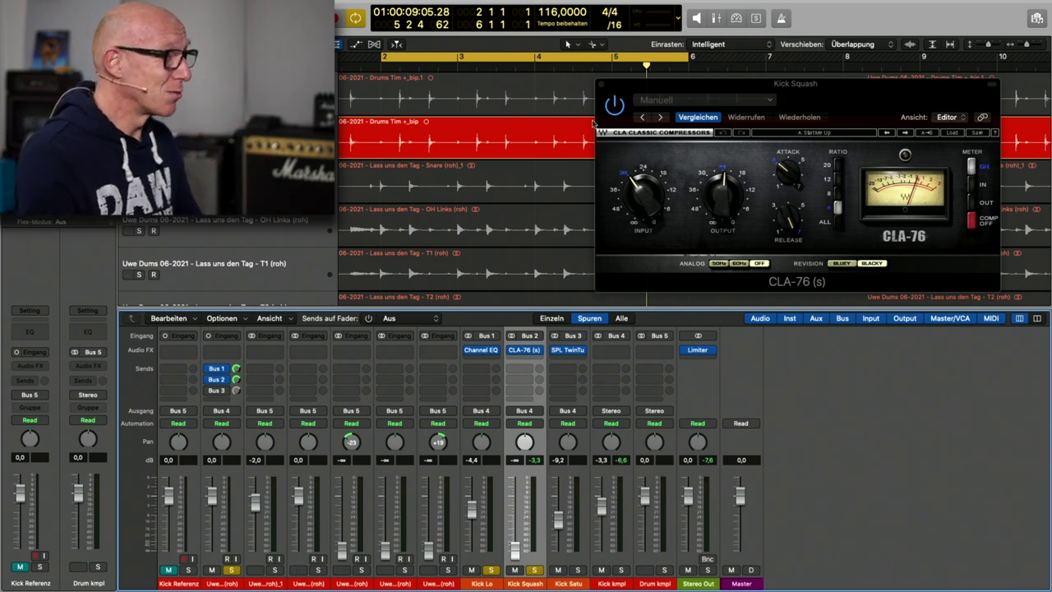
pyautogui.click(600, 84)
pyautogui.press('space')
pyautogui.moveTo(515, 545); pyautogui.dragTo(515, 541)
pyautogui.moveTo(509, 491); pyautogui.dragTo(509, 425)
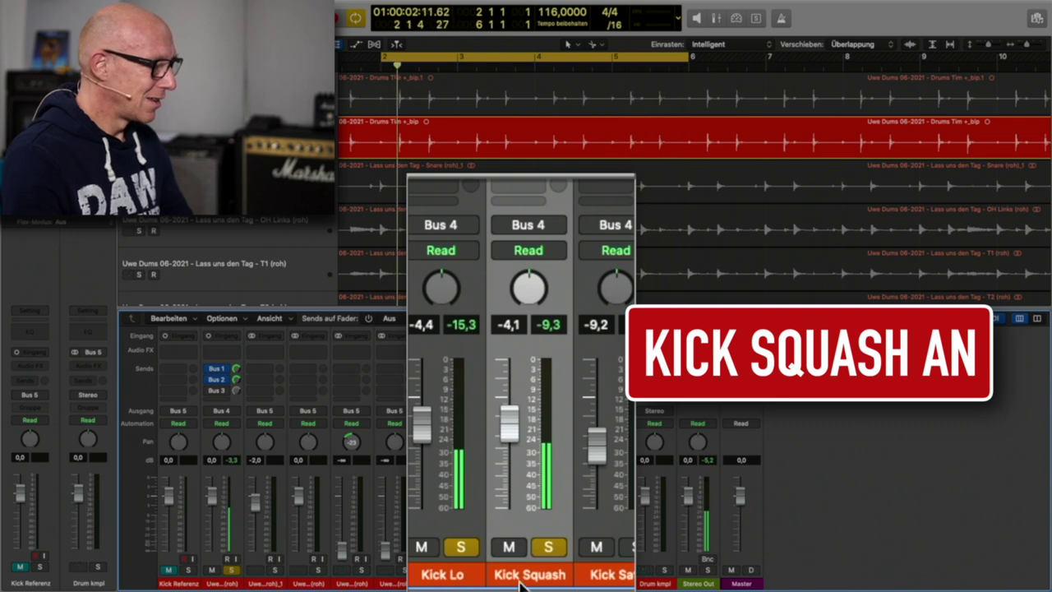
pyautogui.click(555, 548)
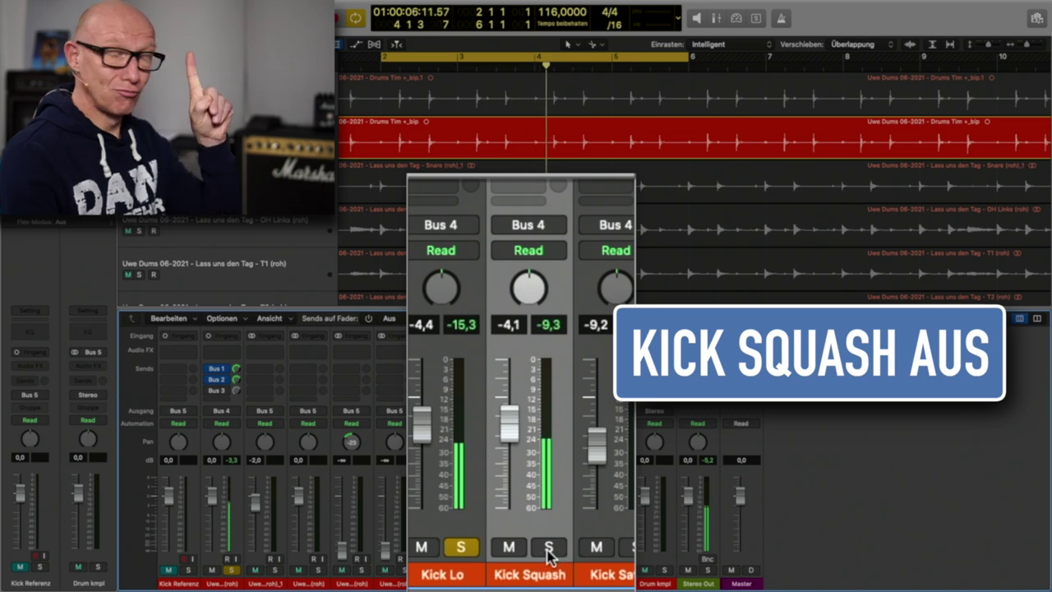
pyautogui.click(548, 549)
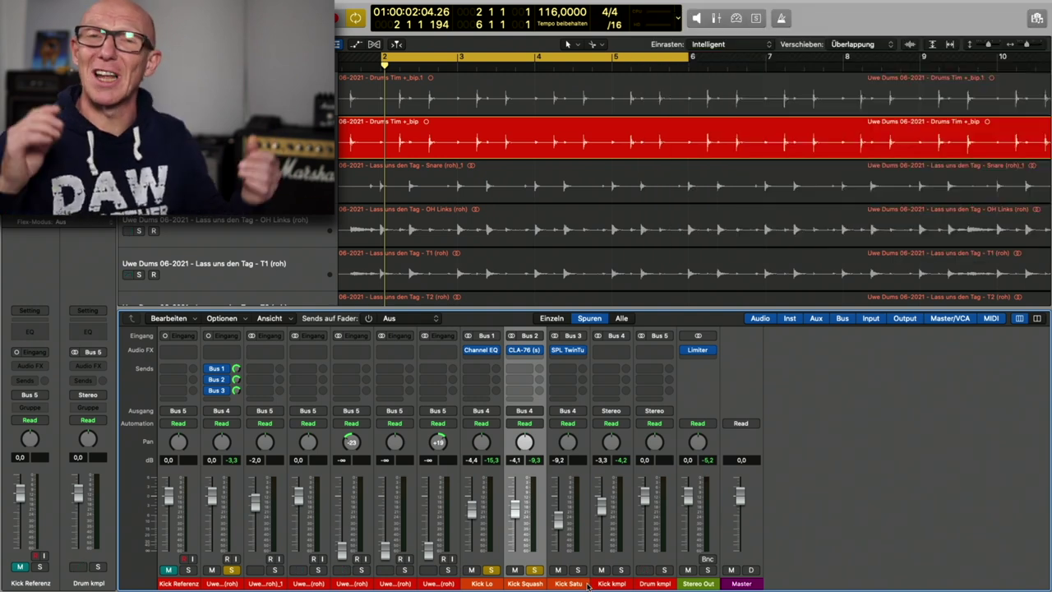
# Solo only the Kick Satu bus and open its SPL TwinTube plug-in clear of the channel strips
pyautogui.keyDown('alt'); pyautogui.click(577, 569); pyautogui.keyUp('alt')
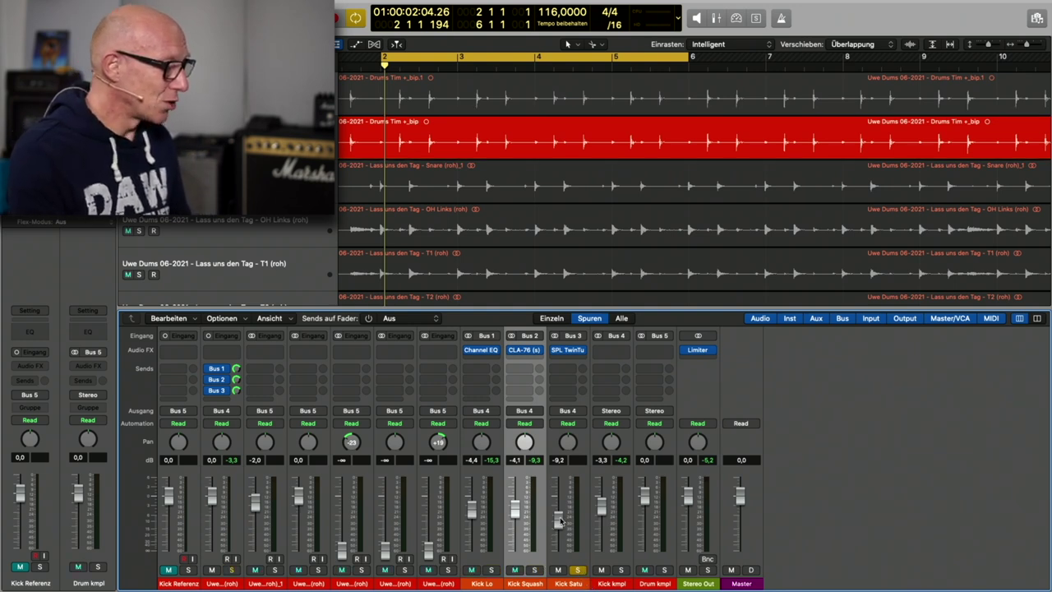
pyautogui.click(568, 350)
pyautogui.moveTo(419, 144); pyautogui.dragTo(857, 72)
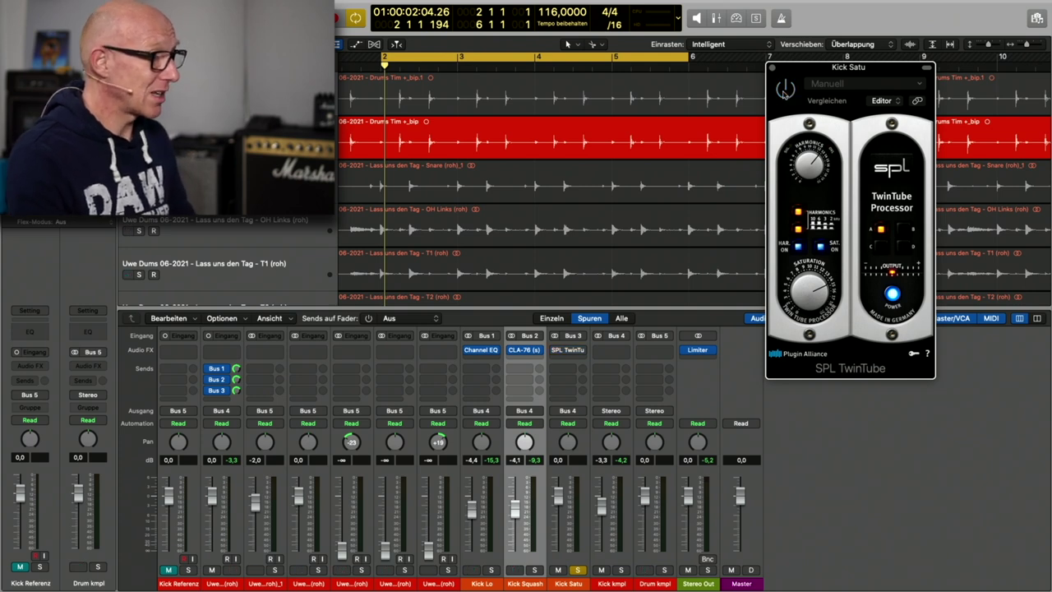
# Compare Kick Satu's playback with the SPL TwinTube bypassed and active, finishing with it active and its window closed
pyautogui.press('space')
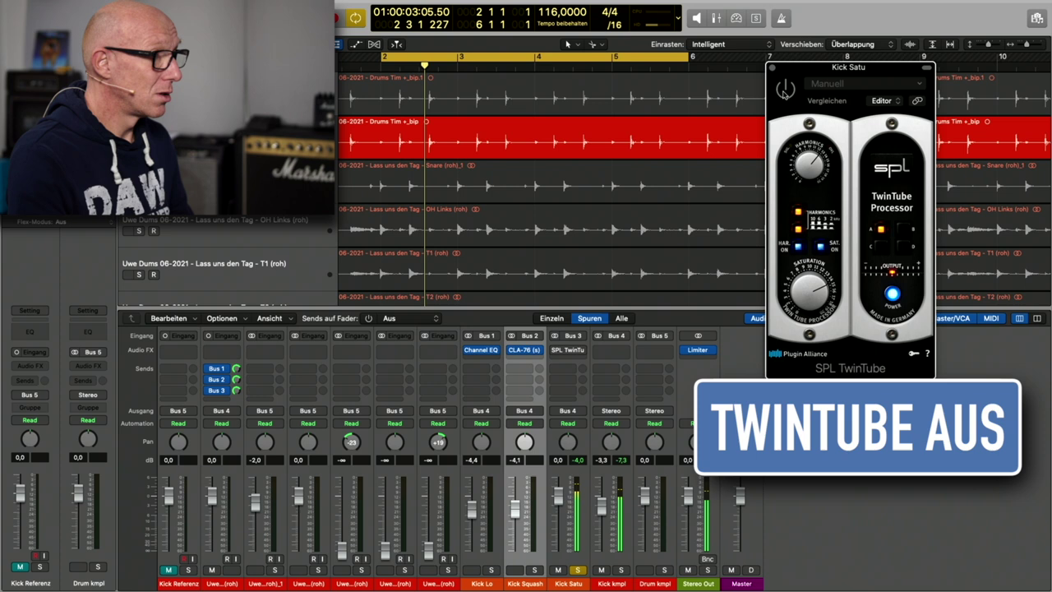
pyautogui.click(785, 90)
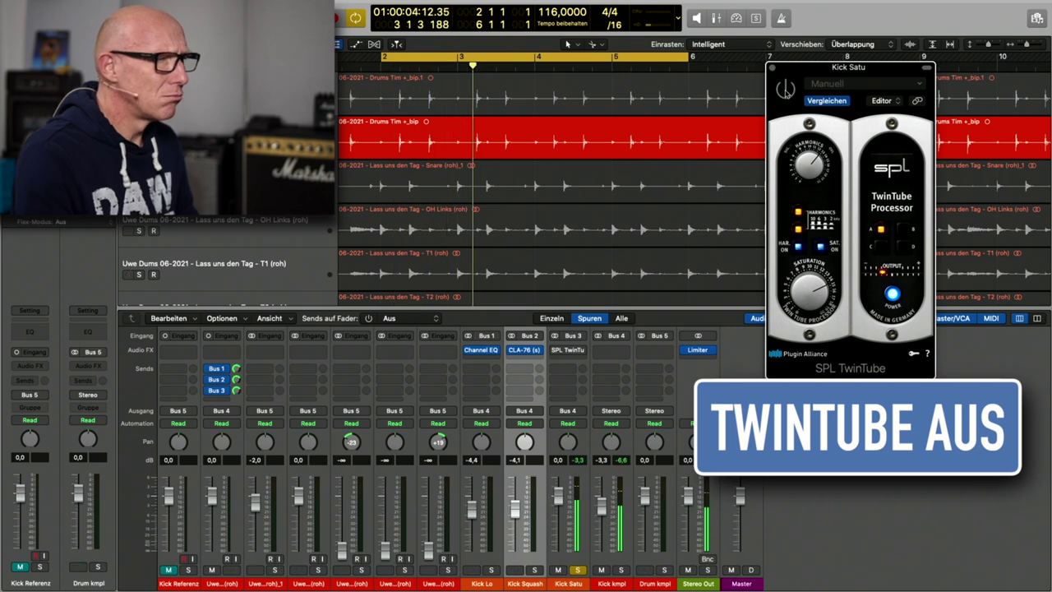
pyautogui.click(785, 91)
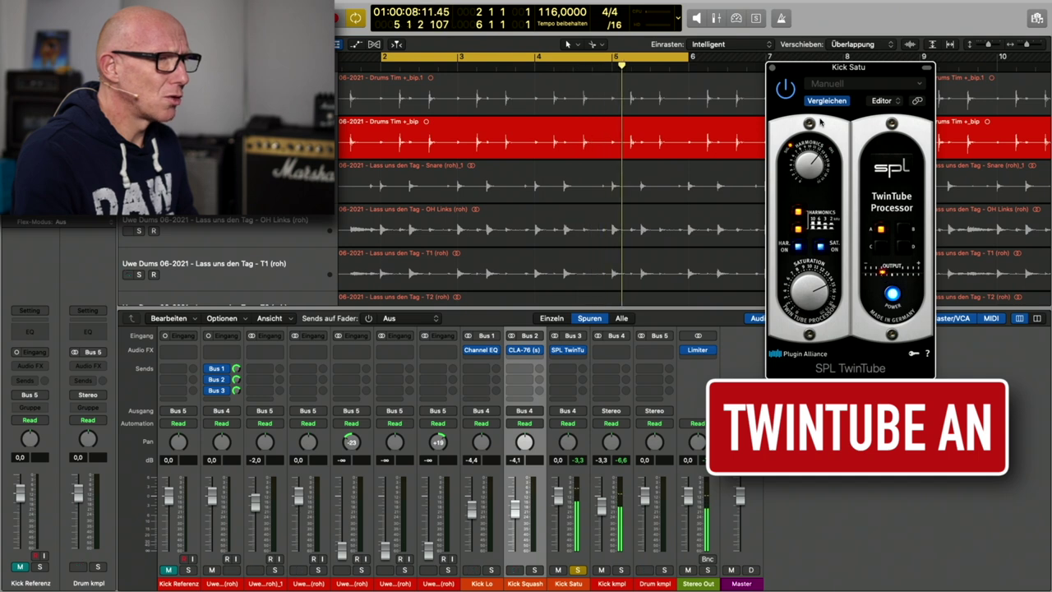
pyautogui.click(785, 90)
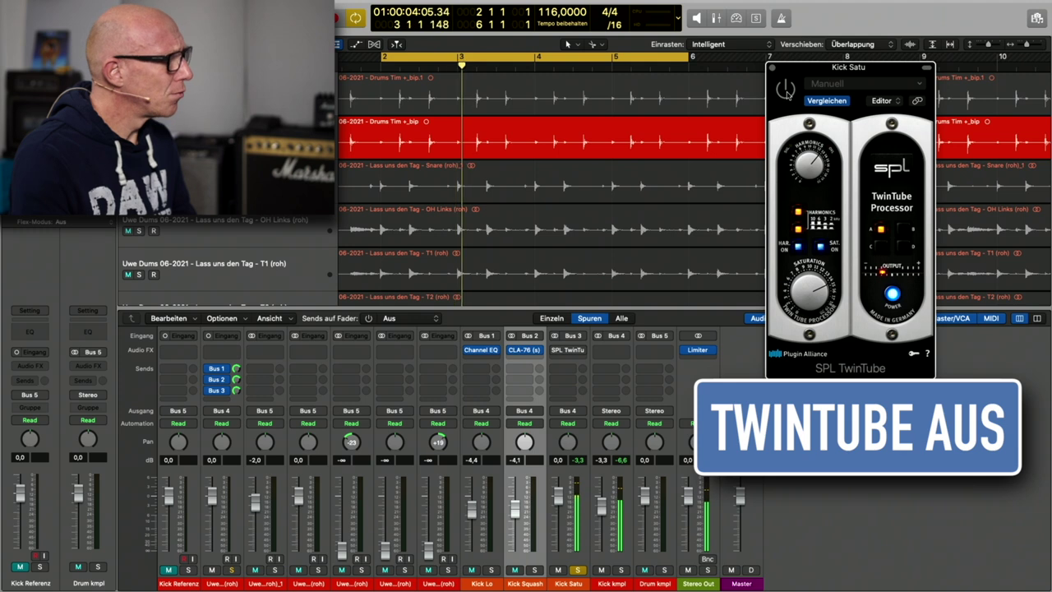
pyautogui.click(785, 91)
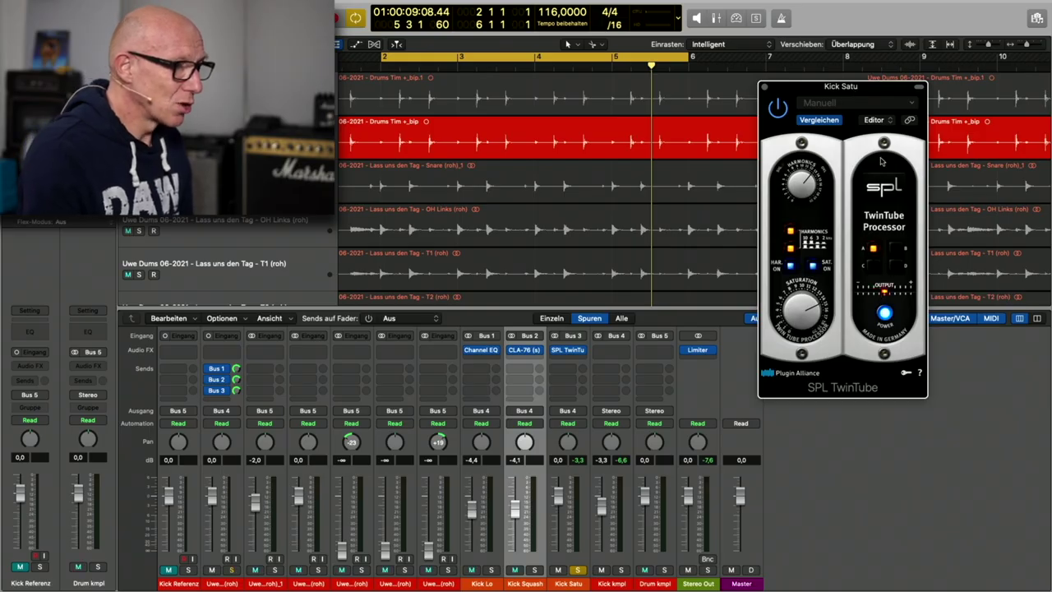
pyautogui.click(763, 87)
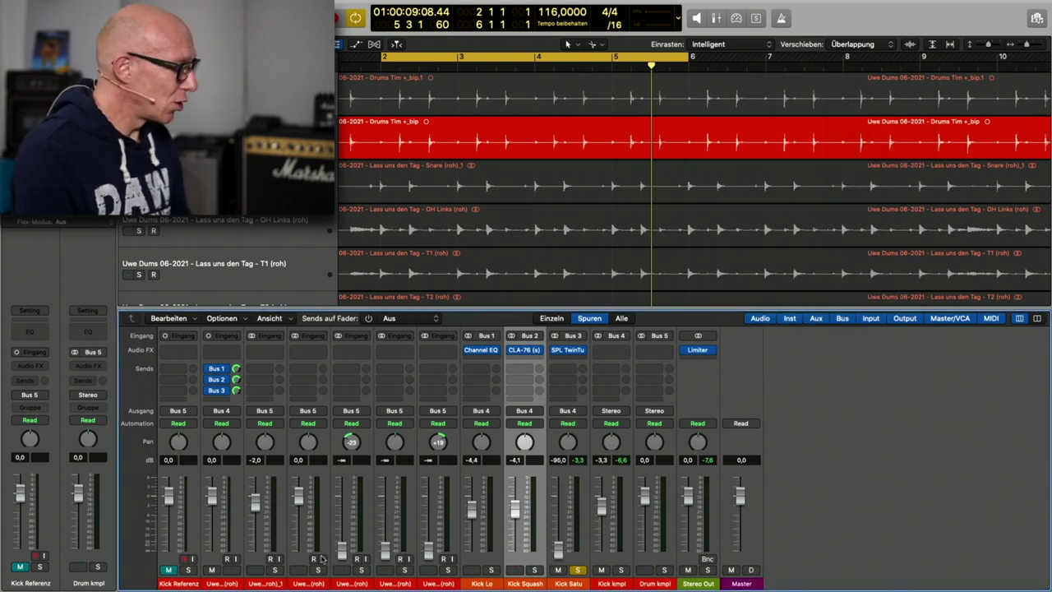
# Solo the source kick track too and raise the Kick Satu fader to -9.2 dB during playback
pyautogui.click(232, 570)
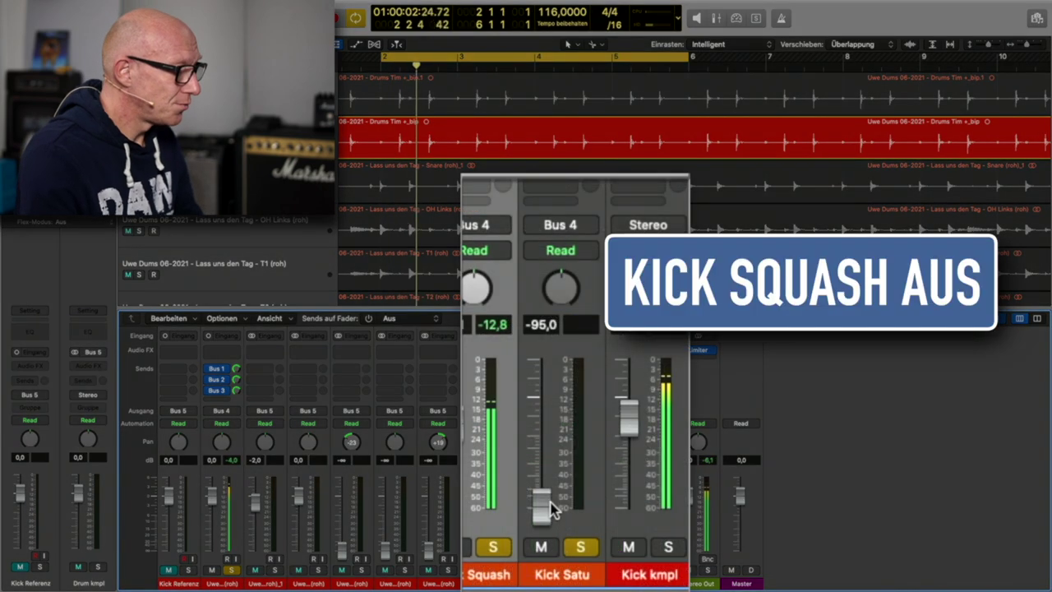
pyautogui.moveTo(557, 549); pyautogui.dragTo(557, 530)
pyautogui.moveTo(541, 458)
pyautogui.mouseDown()
pyautogui.moveTo(541, 427)
pyautogui.moveTo(548, 450)
pyautogui.mouseUp()
# Compare the parallel kick mix with and without the Kick Satu bus by toggling its solo and mute
pyautogui.click(580, 548)
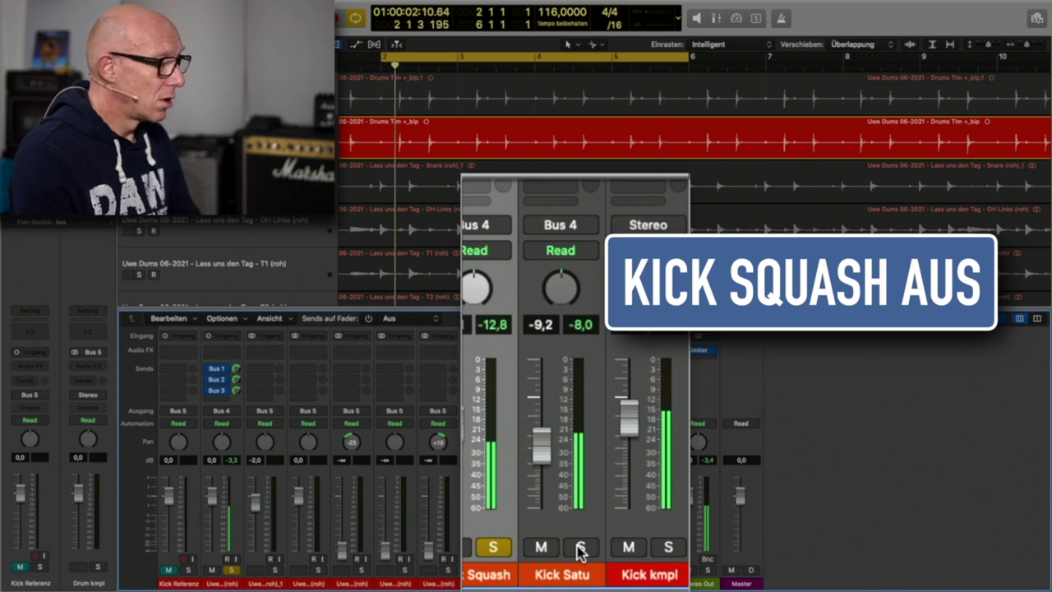
pyautogui.click(580, 548)
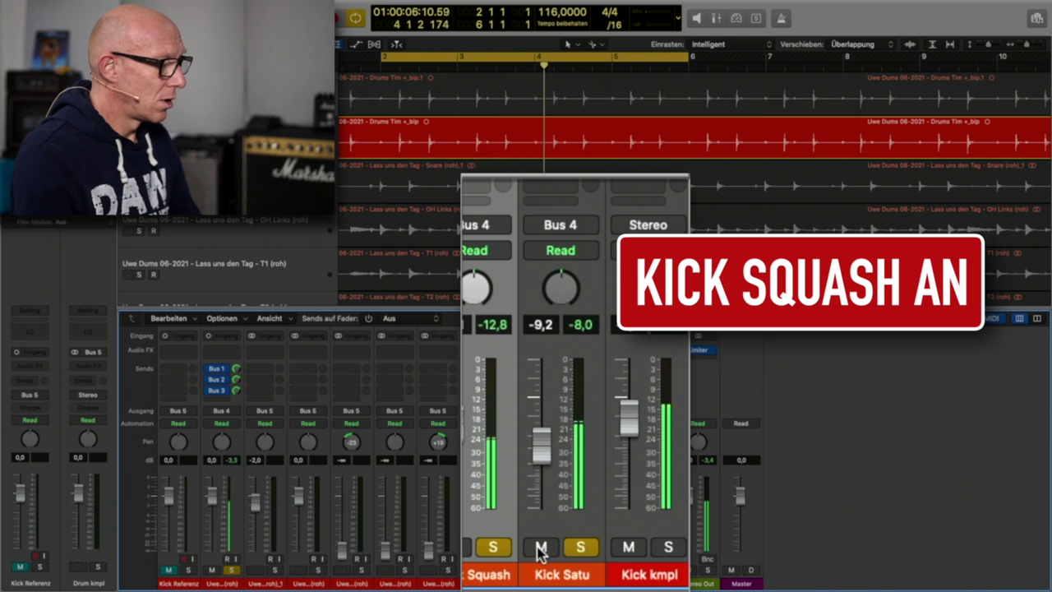
pyautogui.click(539, 548)
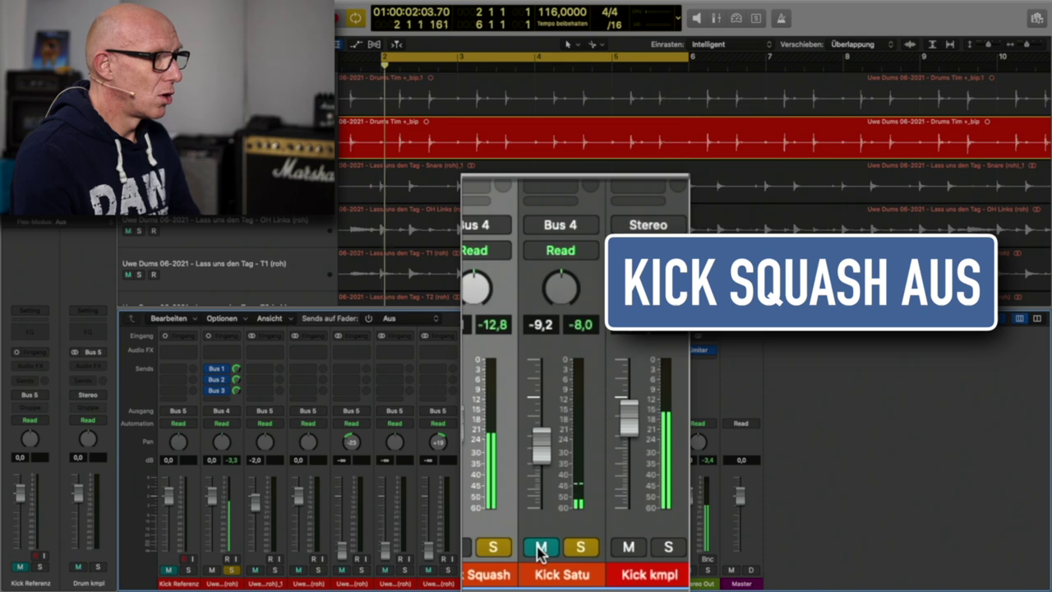
pyautogui.click(540, 548)
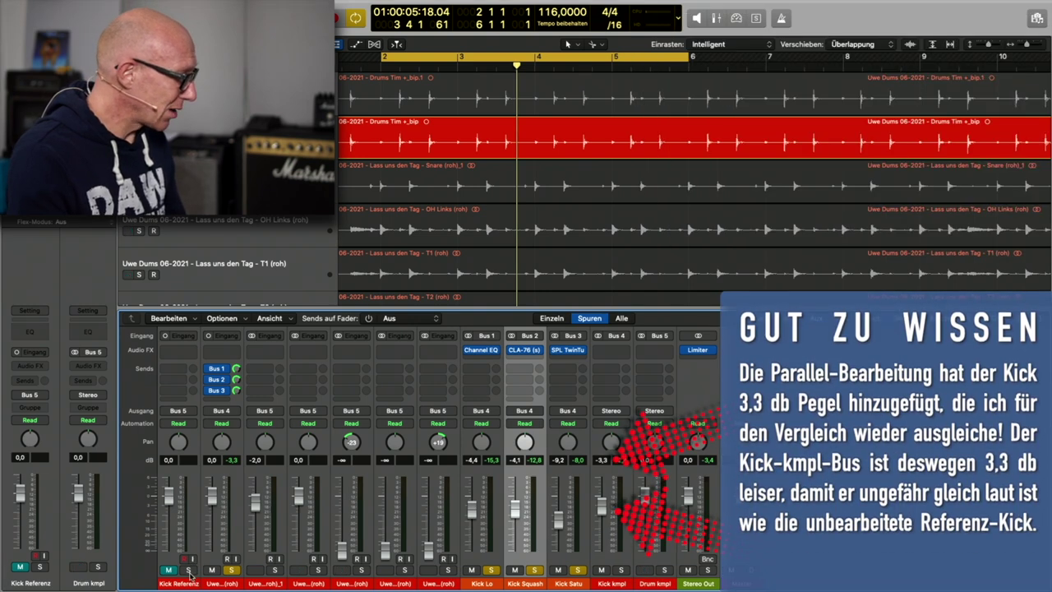
# Solo only the unprocessed Kick Referenz channel
pyautogui.click(188, 569)
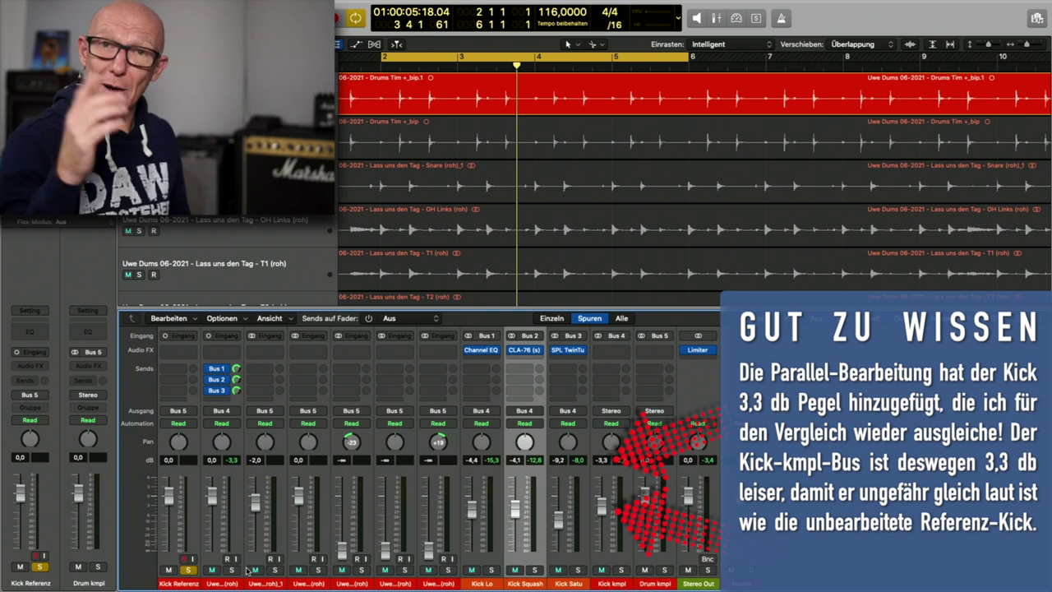
# Compare playback levels of the soloed Kick Referenz with the soloed source kick feeding its three parallel buses
pyautogui.press('space')
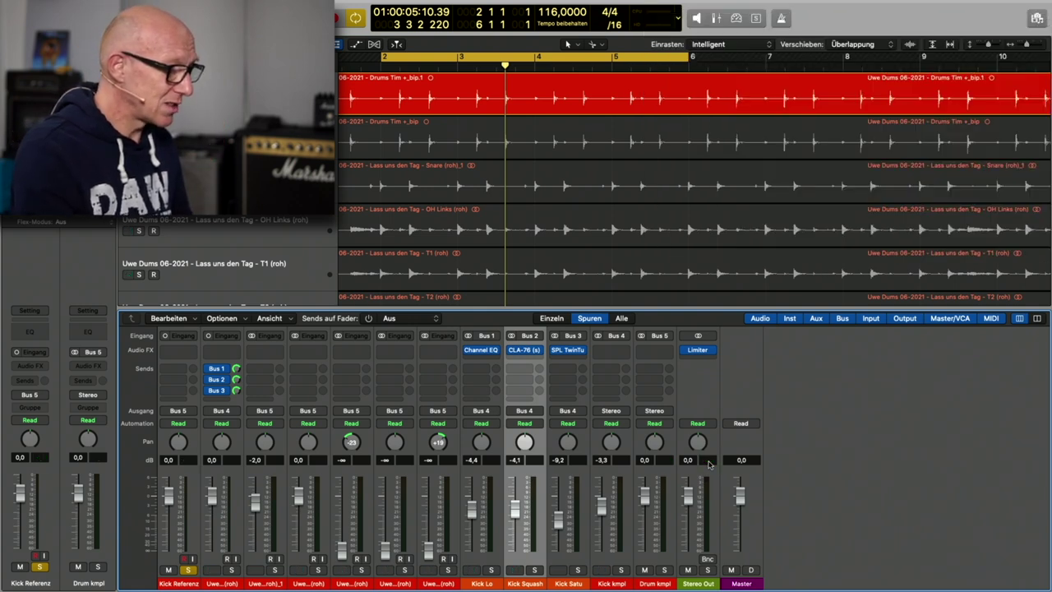
pyautogui.click(231, 569)
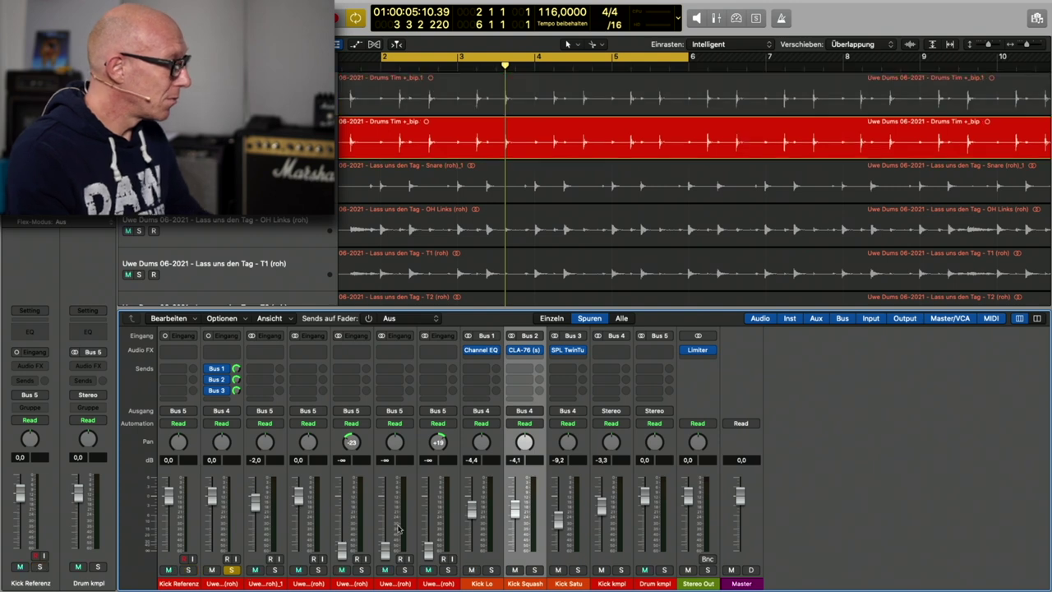
pyautogui.press('space')
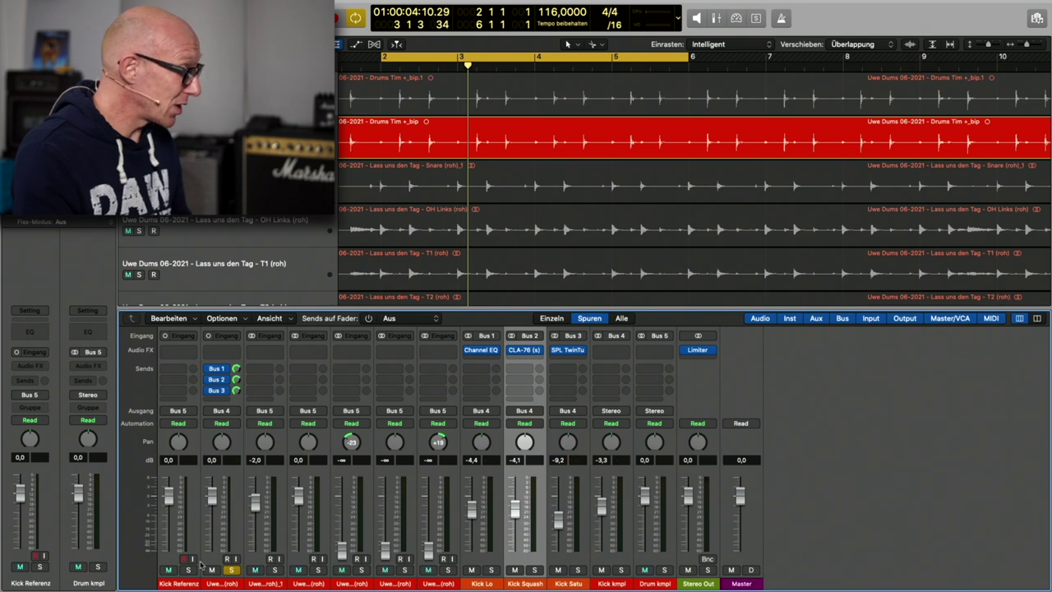
pyautogui.keyDown('alt'); pyautogui.click(190, 570); pyautogui.keyUp('alt')
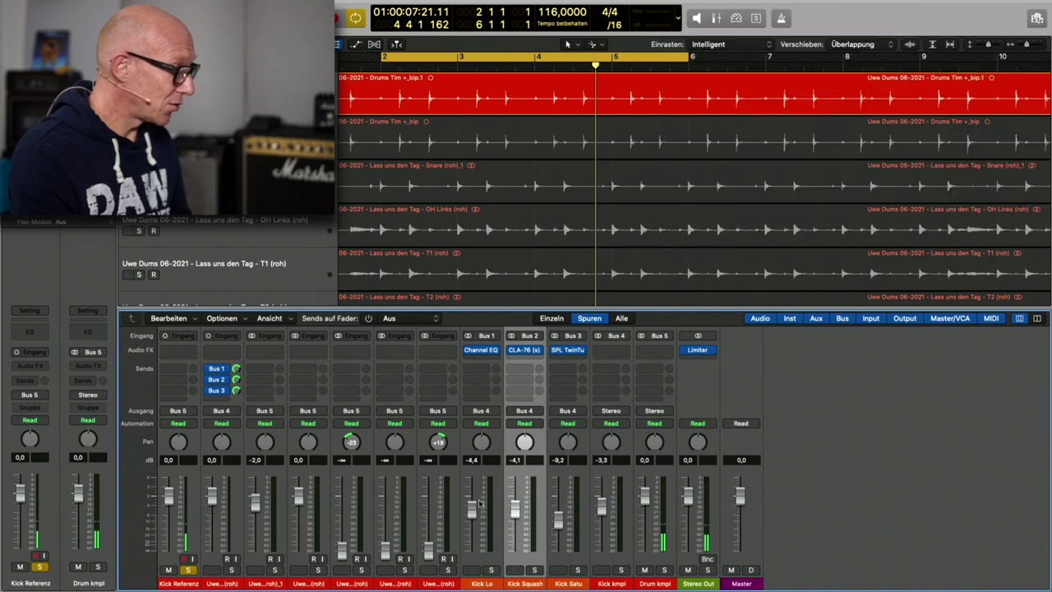
pyautogui.click(232, 570)
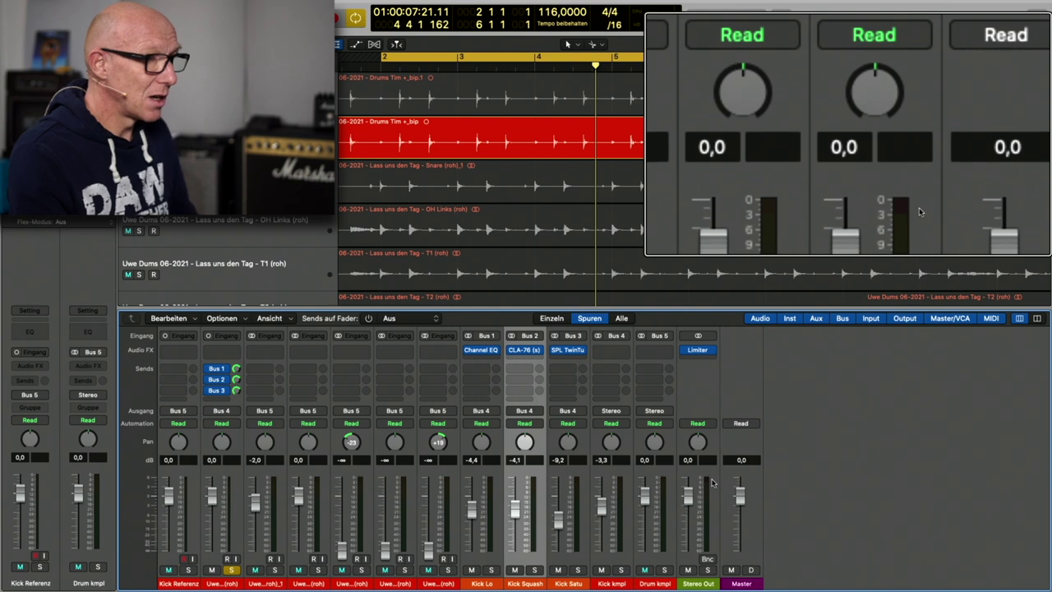
pyautogui.press('space')
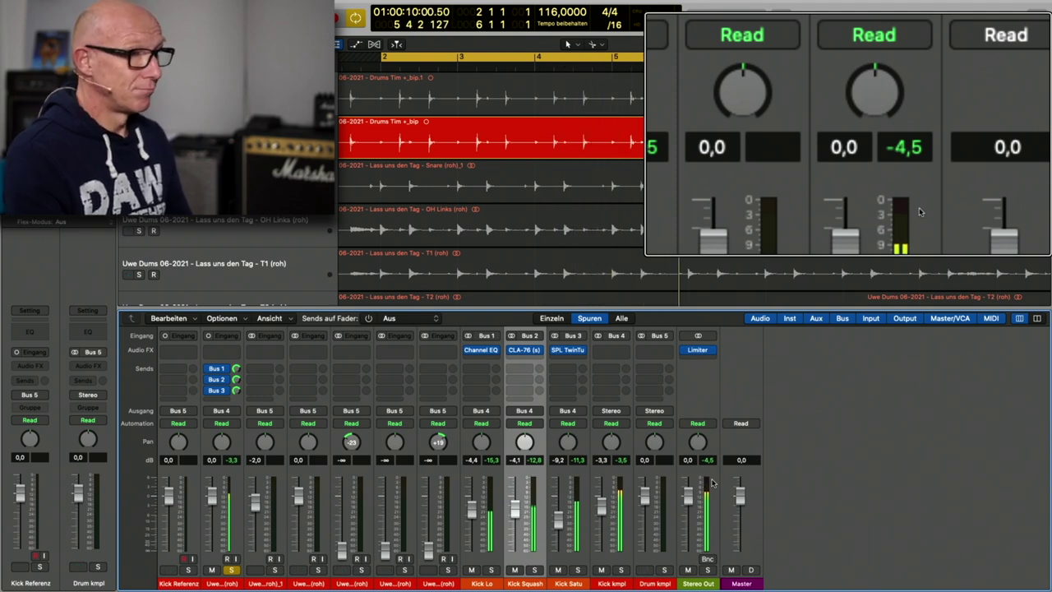
pyautogui.press('space')
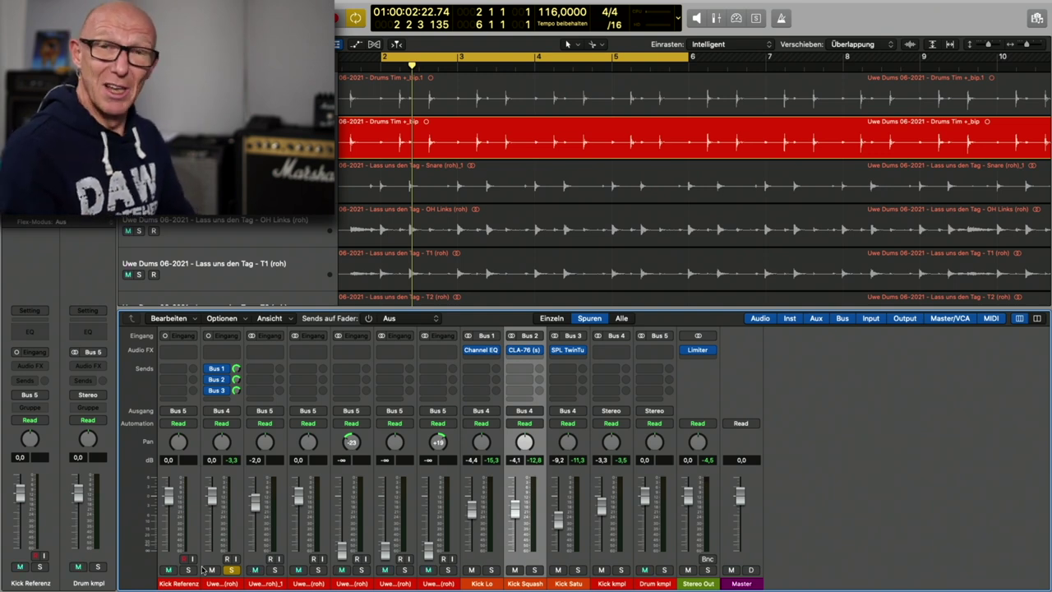
# Switch the solo between Kick Referenz and the parallel-processed source kick during playback to compare their sound
pyautogui.click(188, 570)
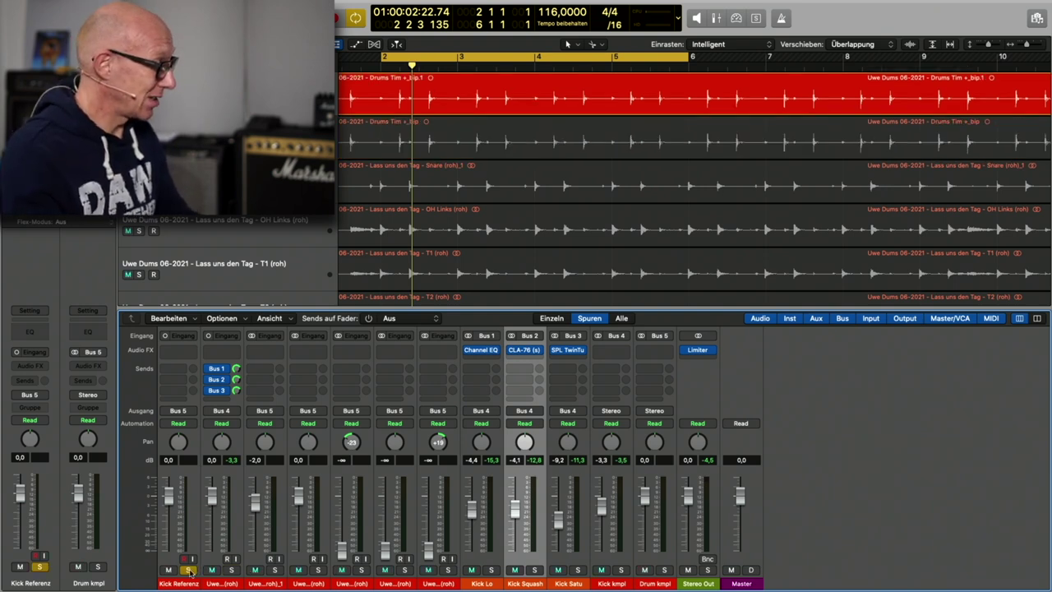
pyautogui.click(232, 570)
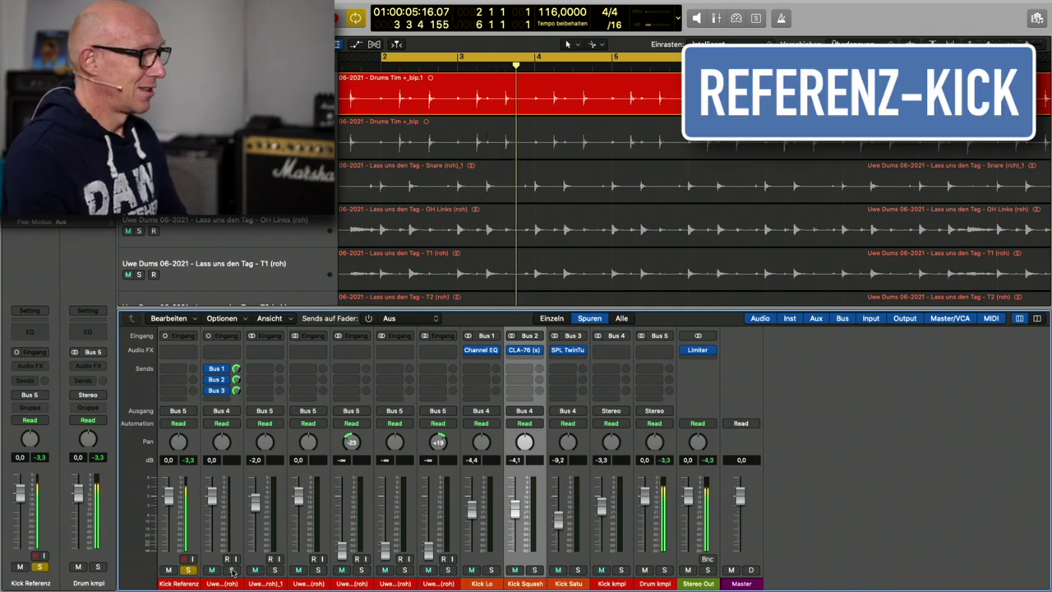
pyautogui.click(232, 569)
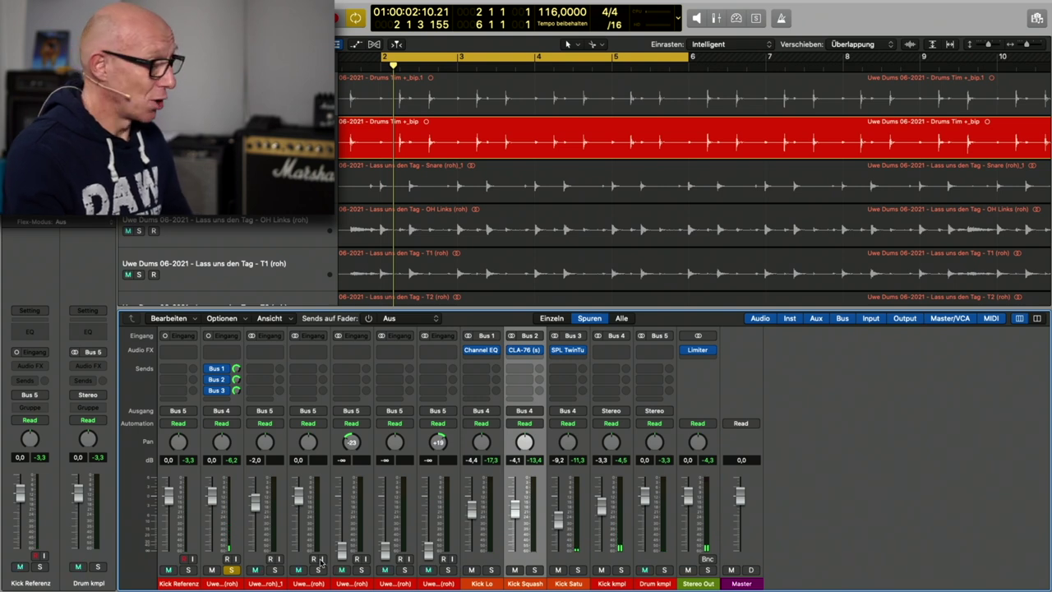
# Unsolo the source kick and alternately mute Kick Referenz and the source kick to compare both within the full drum mix, finishing on the parallel kick
pyautogui.click(230, 569)
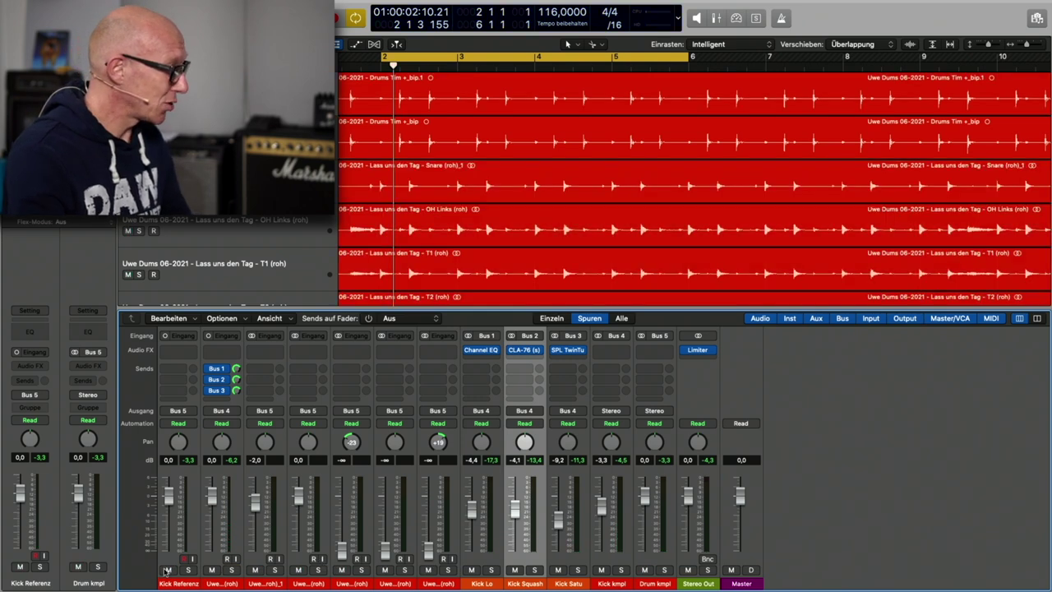
pyautogui.click(167, 569)
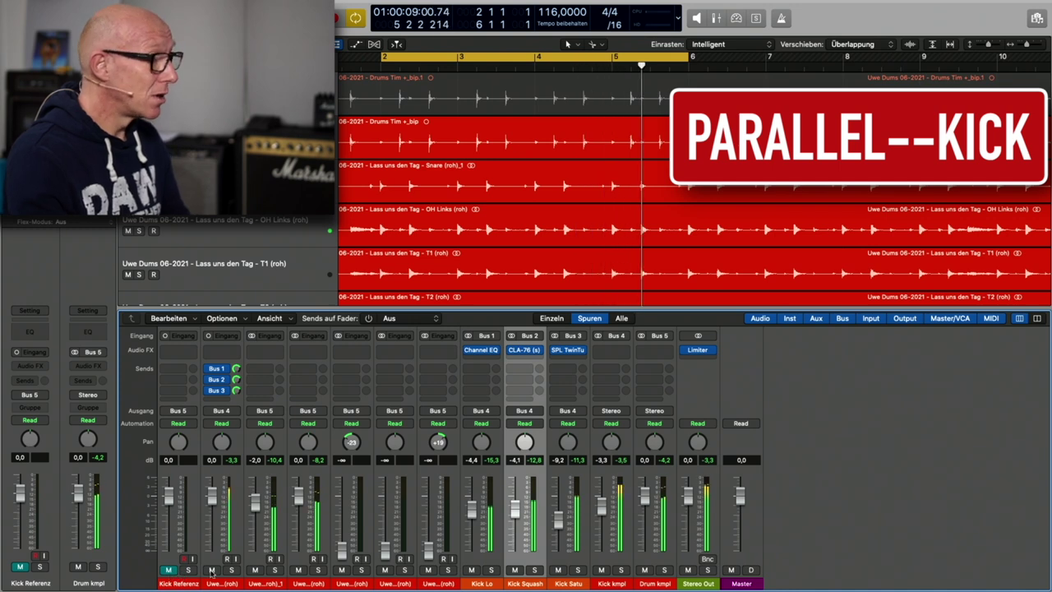
pyautogui.click(212, 570)
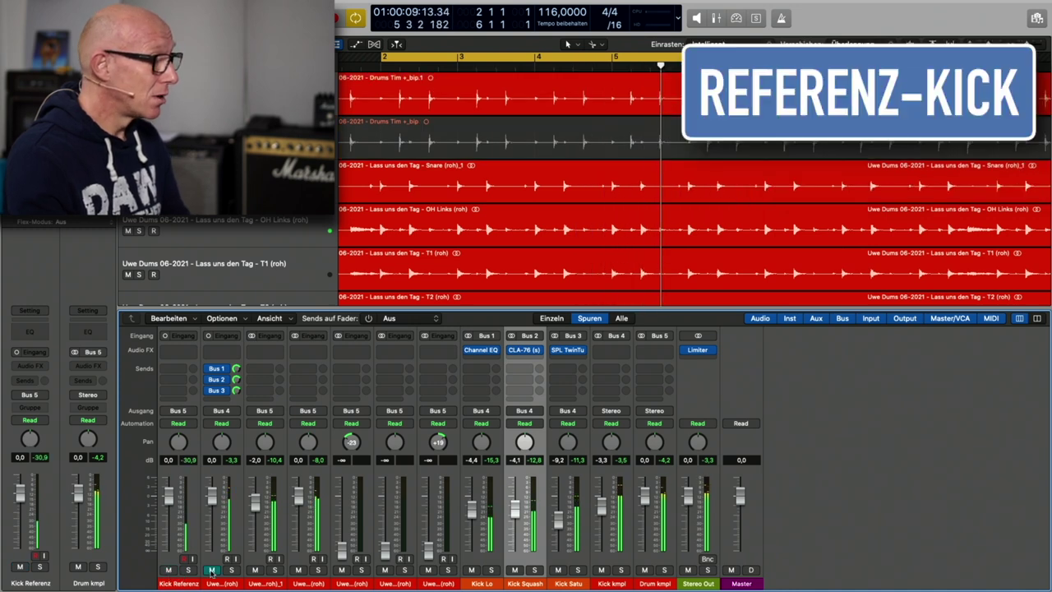
pyautogui.click(167, 569)
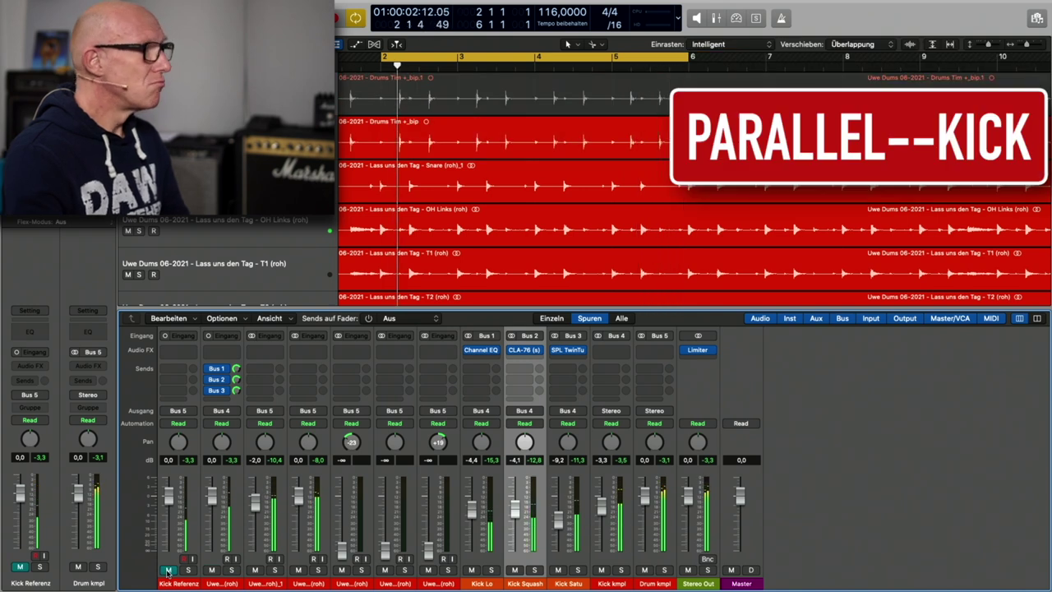